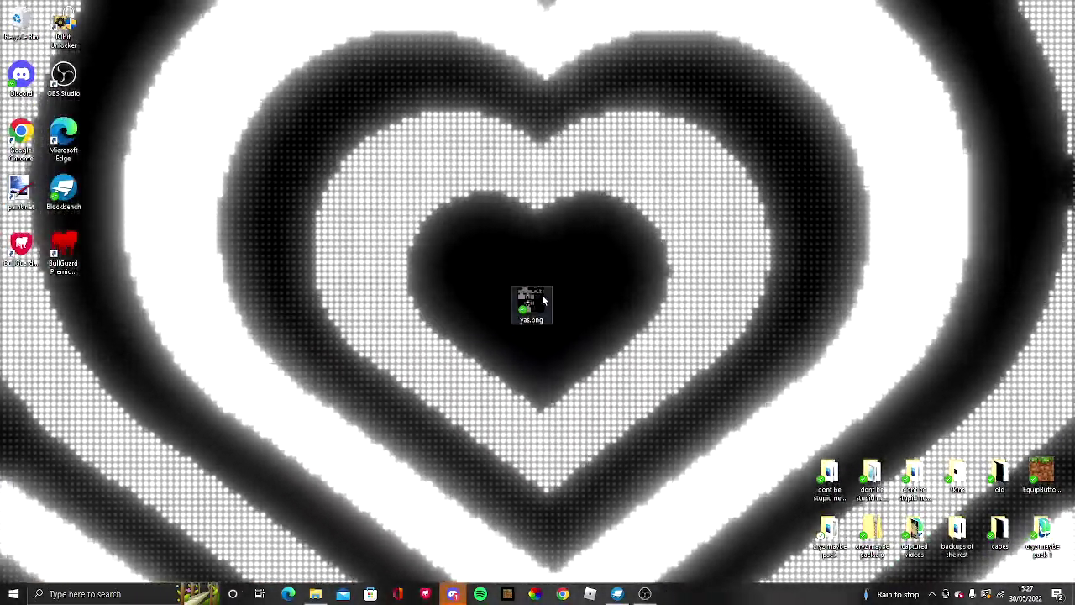
- Open yas.png from the desktop in paint.net
right_click(534, 305)
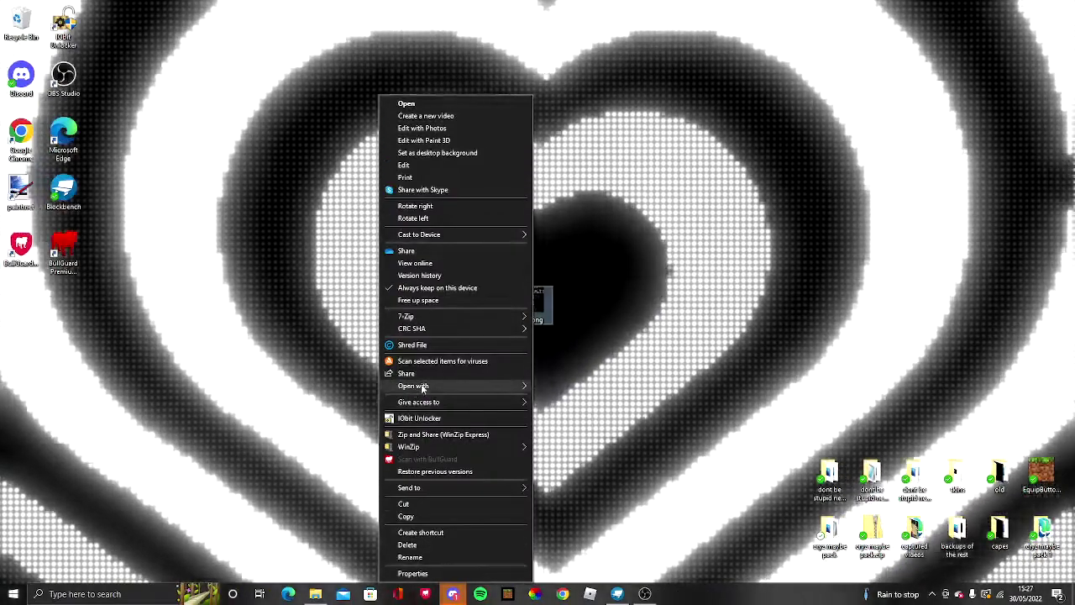
mouse_move(471, 386)
click(604, 408)
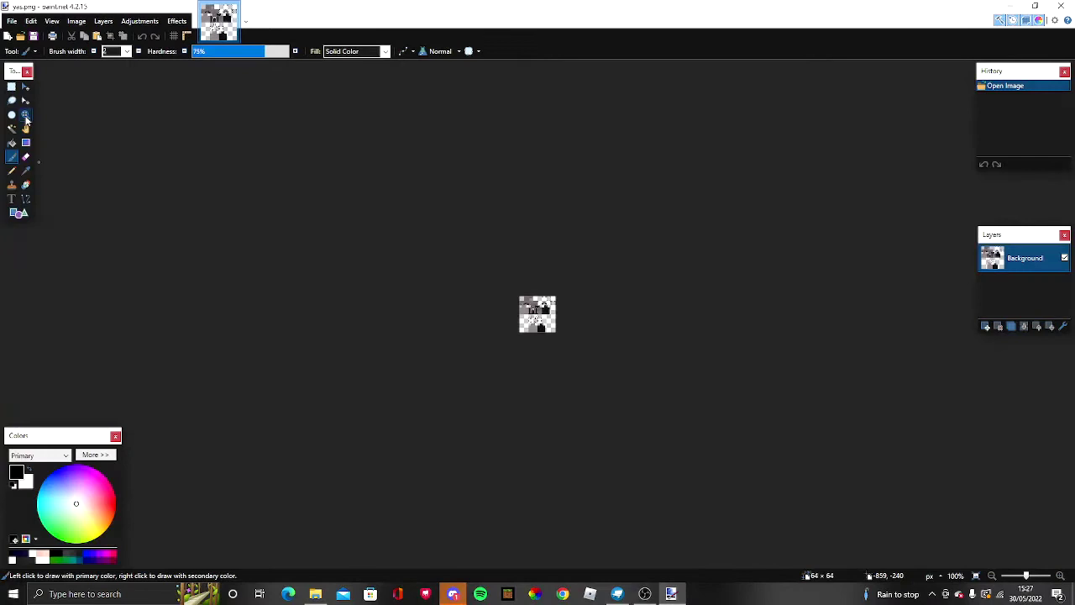
- Erase the lowest quarter of the skin texture, covering the full image width from row 48 down
click(190, 173)
click(190, 173)
click(190, 173)
click(189, 173)
click(190, 173)
click(189, 173)
double_click(190, 173)
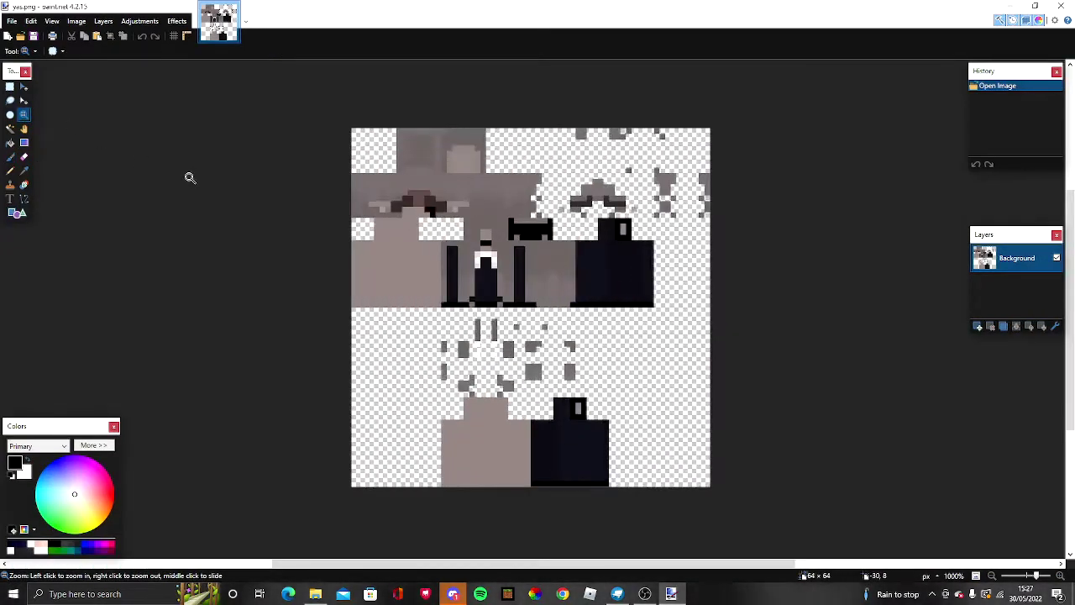
click(190, 173)
ctrl+scroll(190, 174, up, 1)
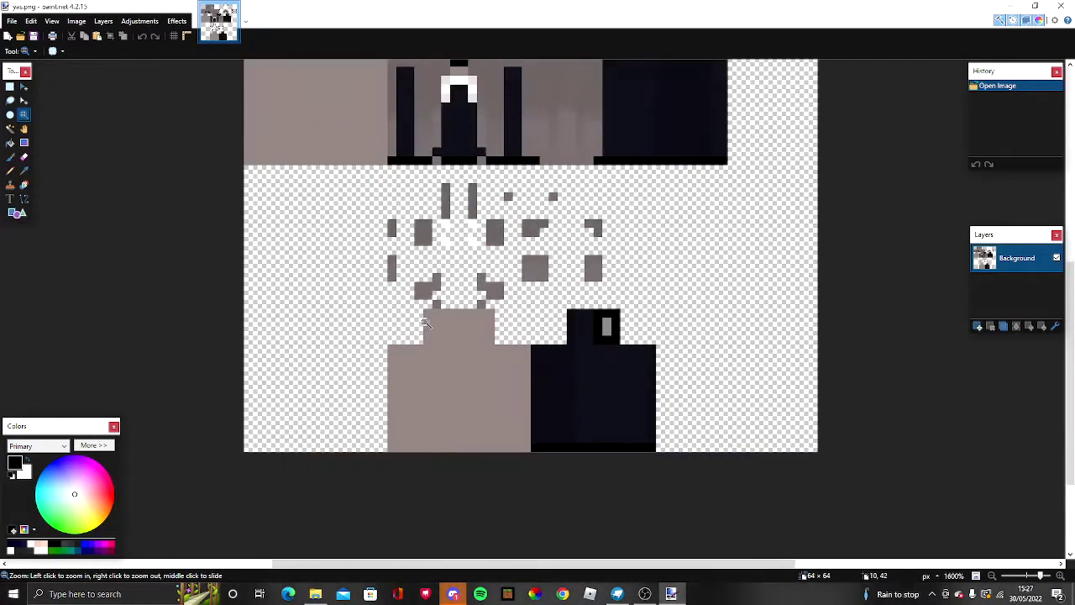
click(10, 87)
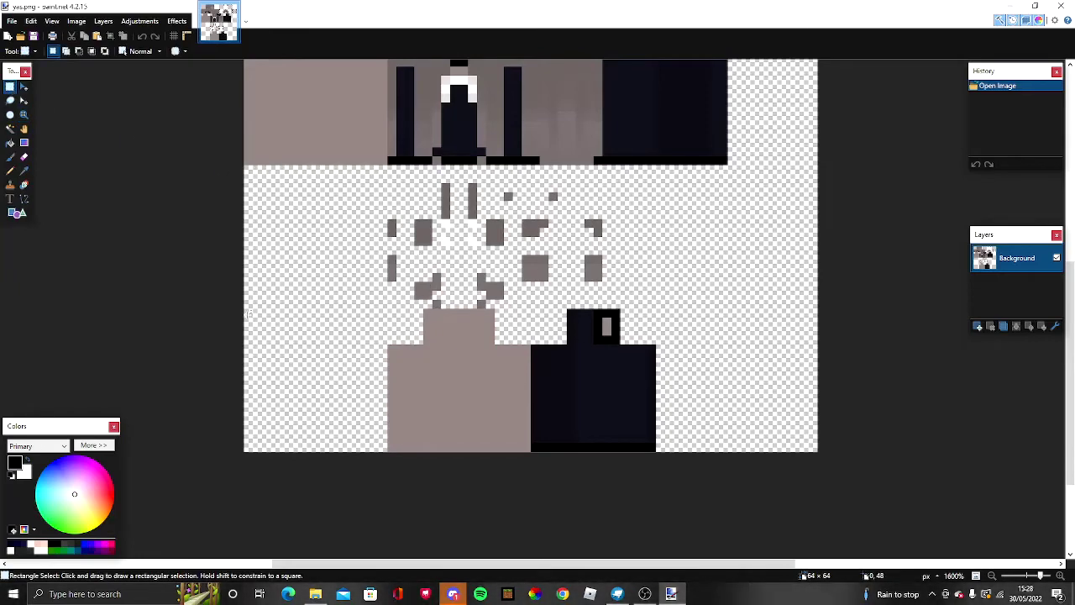
mouse_move(246, 312)
mouse_down()
mouse_move(619, 377)
mouse_move(835, 454)
mouse_up()
key(Delete)
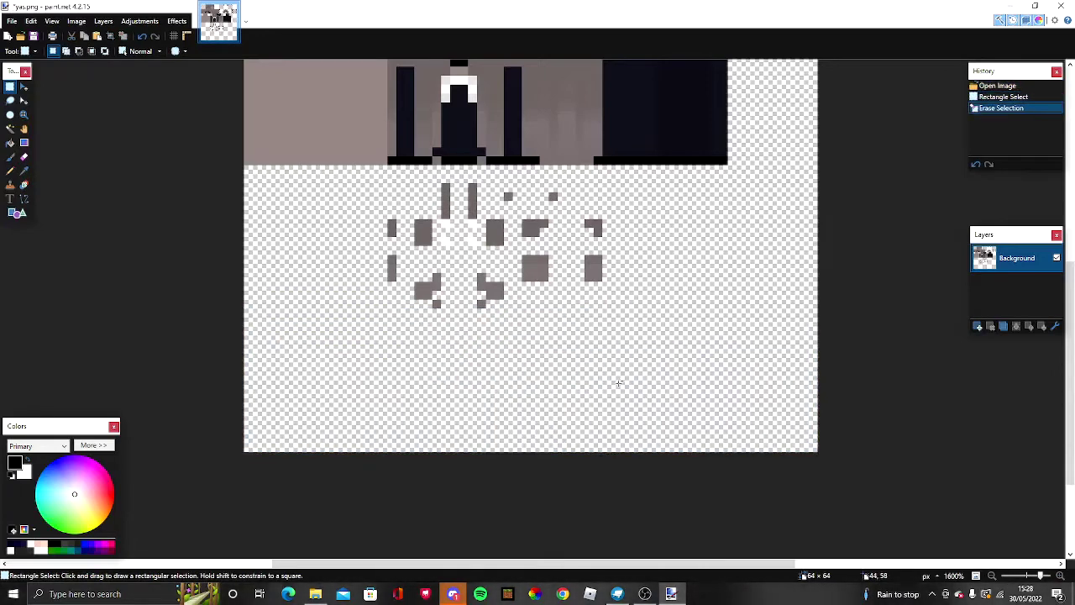
- Resize the image to 128 × 128 pixels with Nearest Neighbor resampling
scroll(273, 169, up, 1)
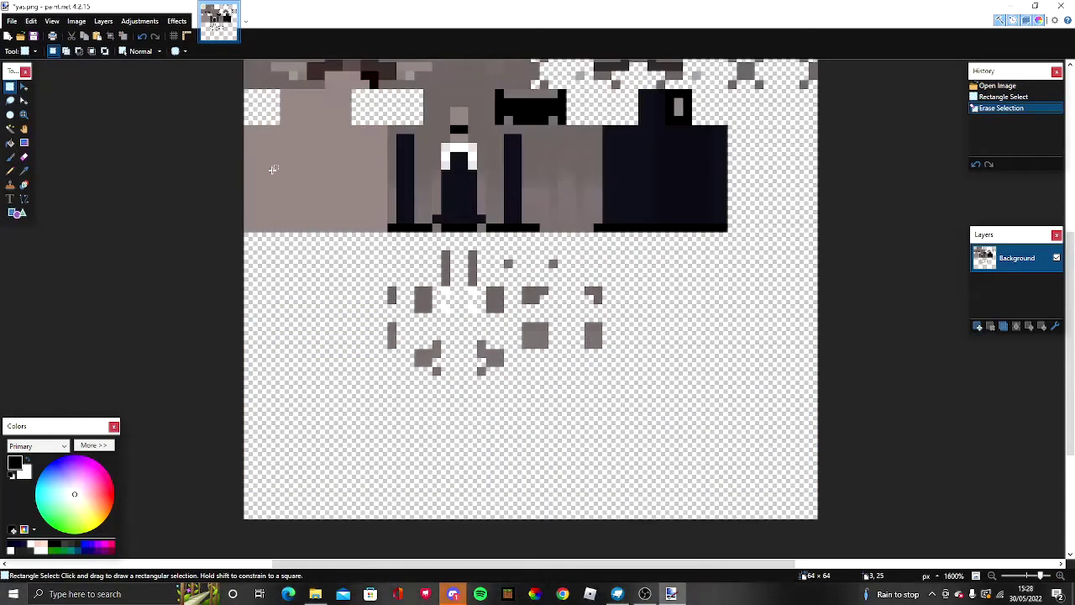
click(75, 21)
click(95, 52)
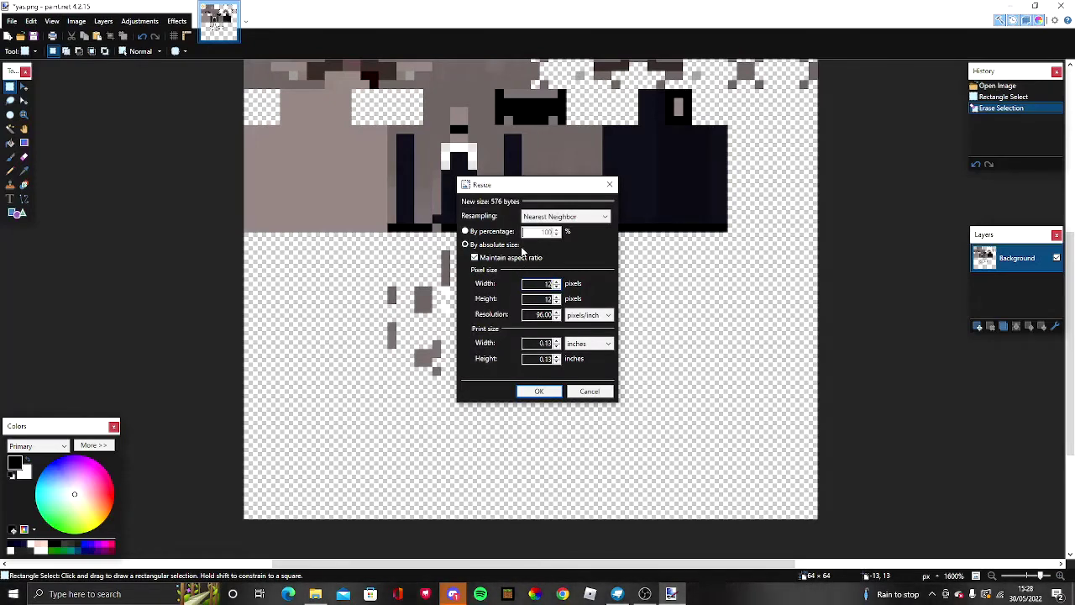
click(540, 392)
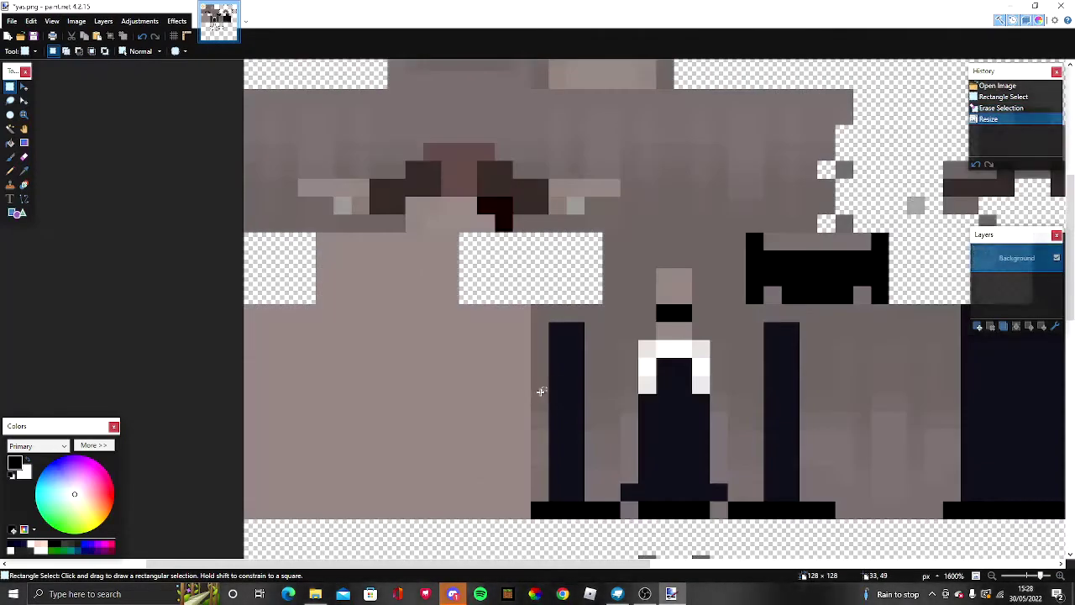
- Close the image and save the changes to yas.png with the default PNG settings
click(1060, 5)
click(527, 338)
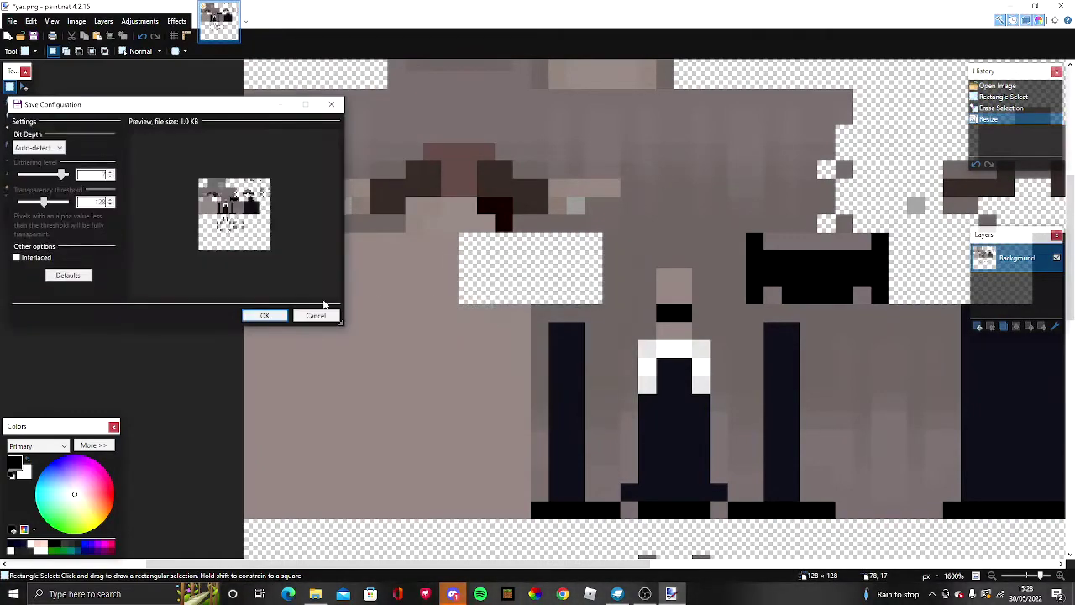
click(272, 319)
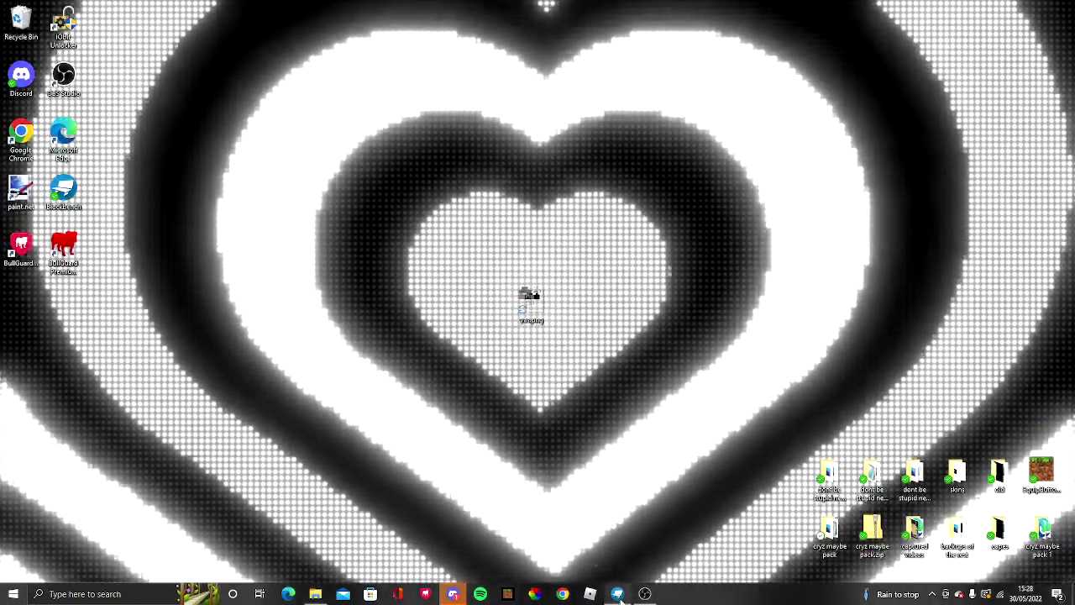
- Switch to Blockbench, open the recent geometry.json and import the PawsAndClaws Tuxedocat model
click(618, 594)
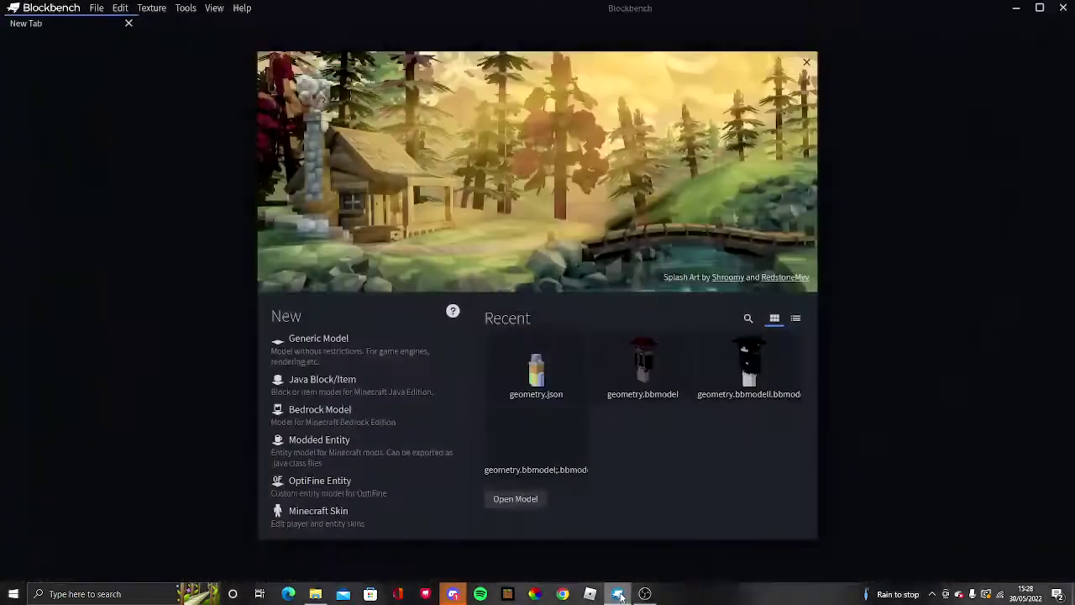
click(540, 371)
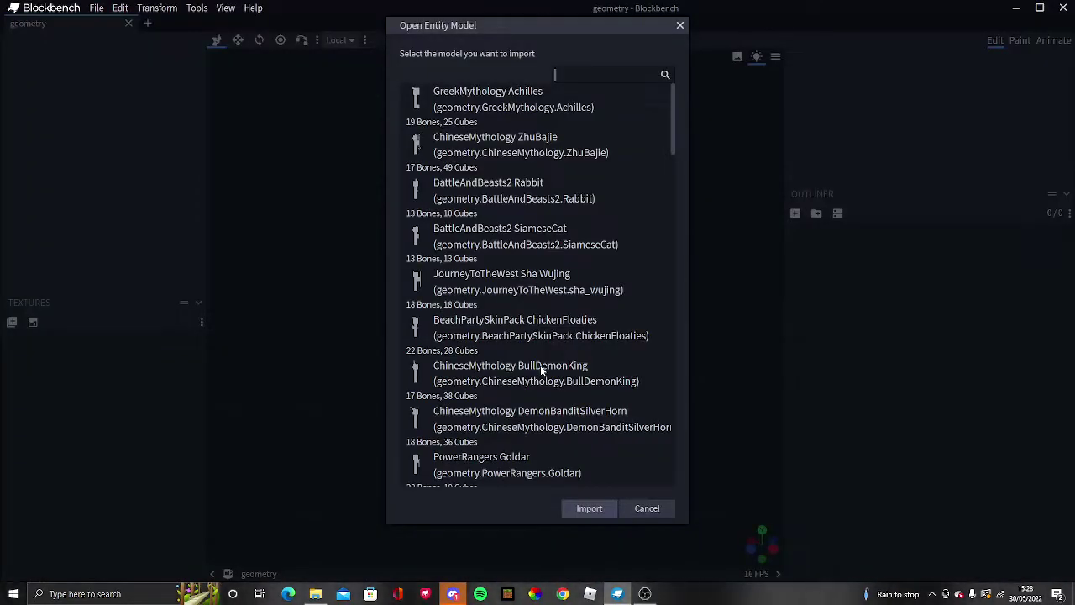
text(tux)
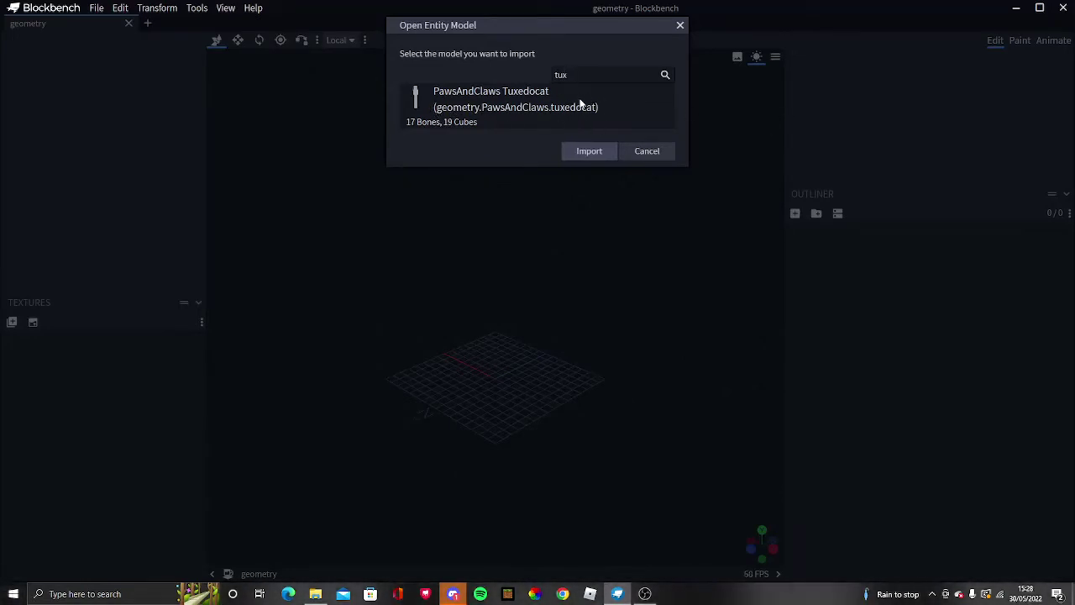
click(524, 92)
click(589, 150)
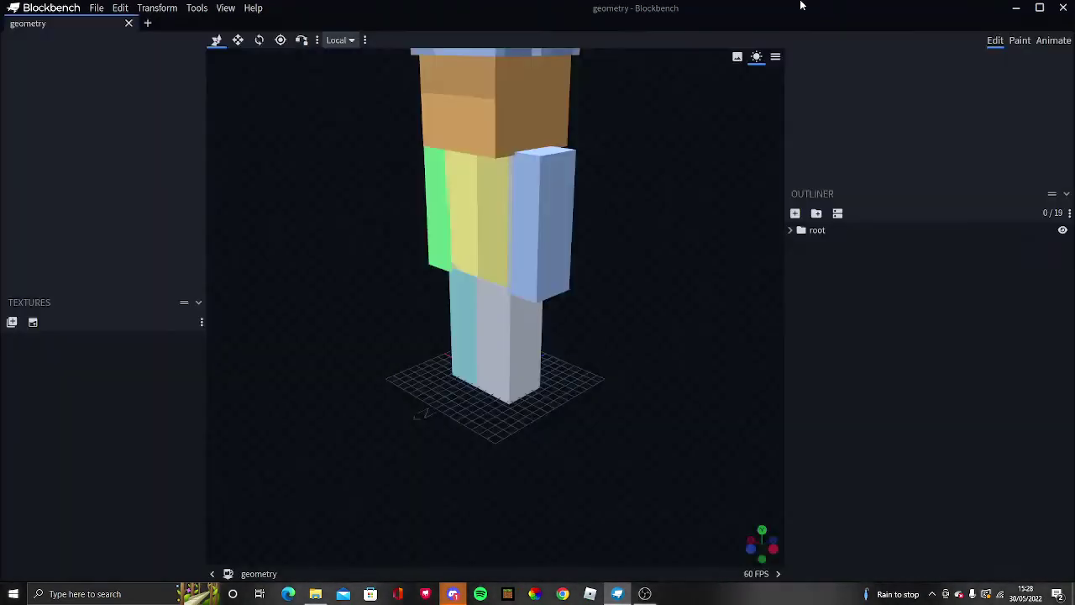
- Load yas.png from the desktop onto the model as its texture
key(super+Down)
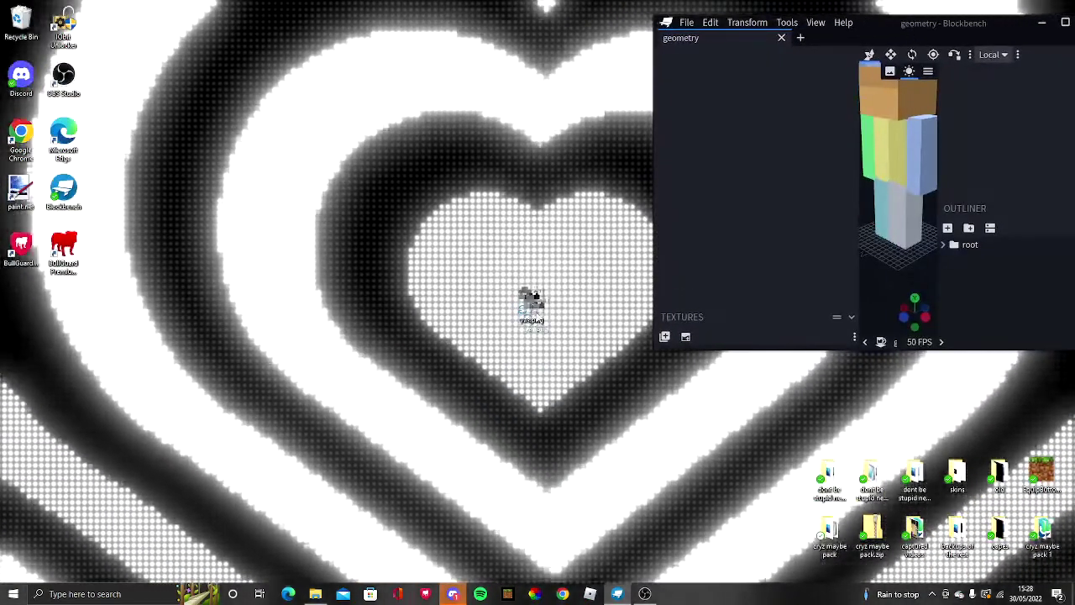
drag(524, 328, 747, 248)
key(super+Up)
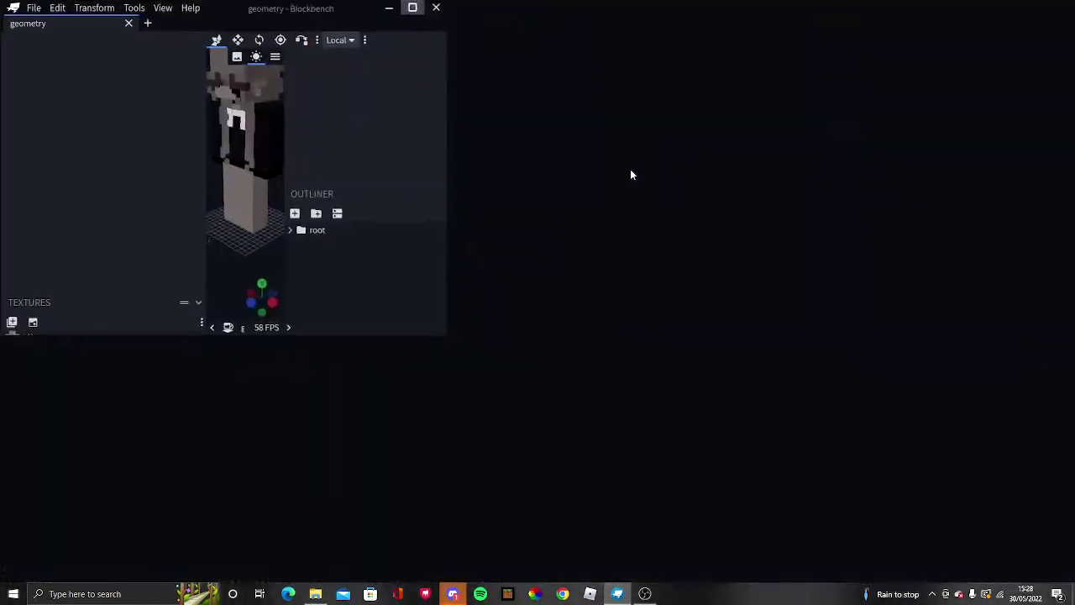
scroll(581, 313, up, 6)
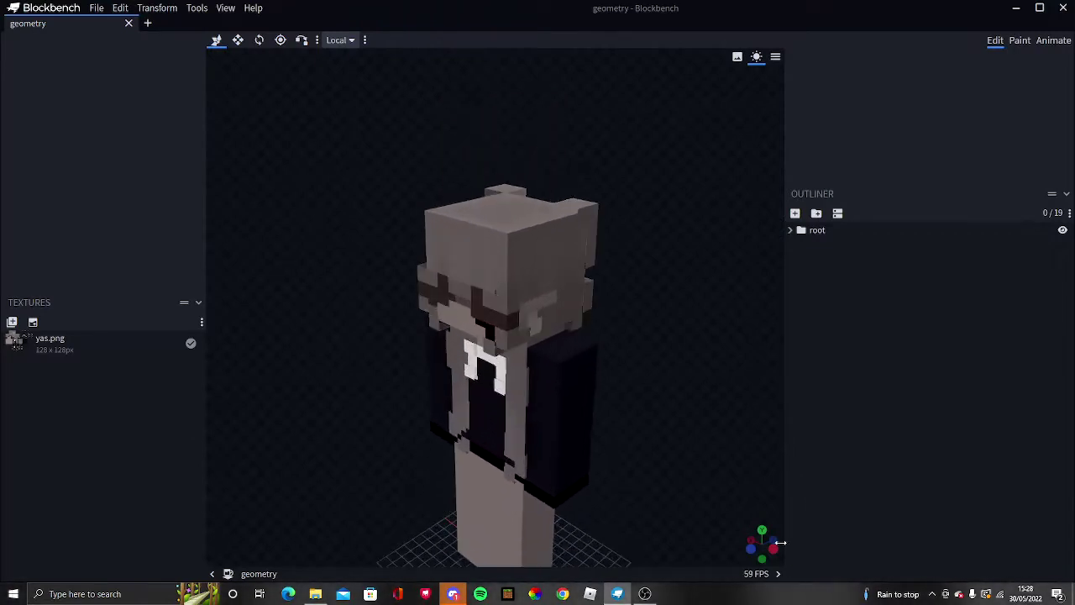
- In Paint mode, sample dark colour #181820 from the texture and paint a three-pixel-high band across the front of the tall helmet cube
drag(770, 544, 794, 536)
right_drag(701, 412, 664, 457)
mouse_move(759, 545)
mouse_down()
mouse_move(745, 549)
mouse_move(757, 545)
mouse_up()
click(1018, 42)
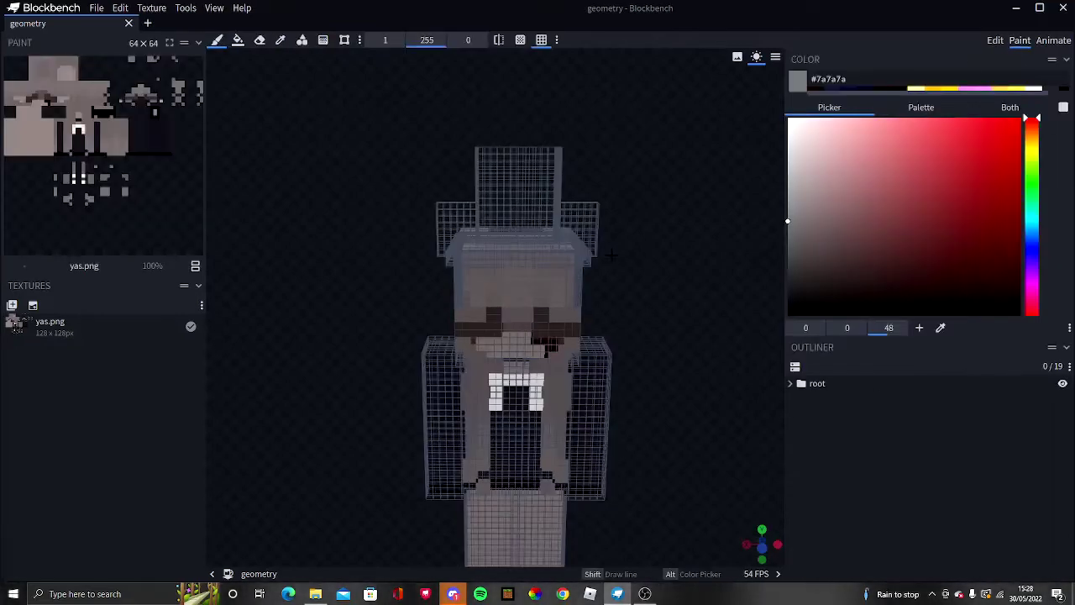
scroll(600, 298, up, 5)
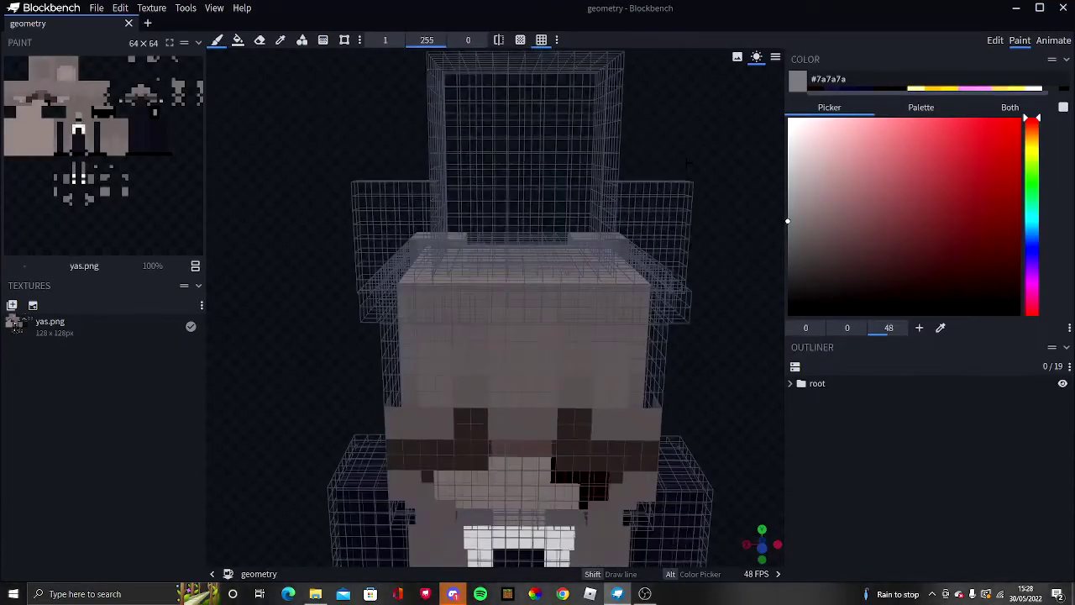
drag(688, 161, 752, 186)
right_drag(735, 194, 742, 168)
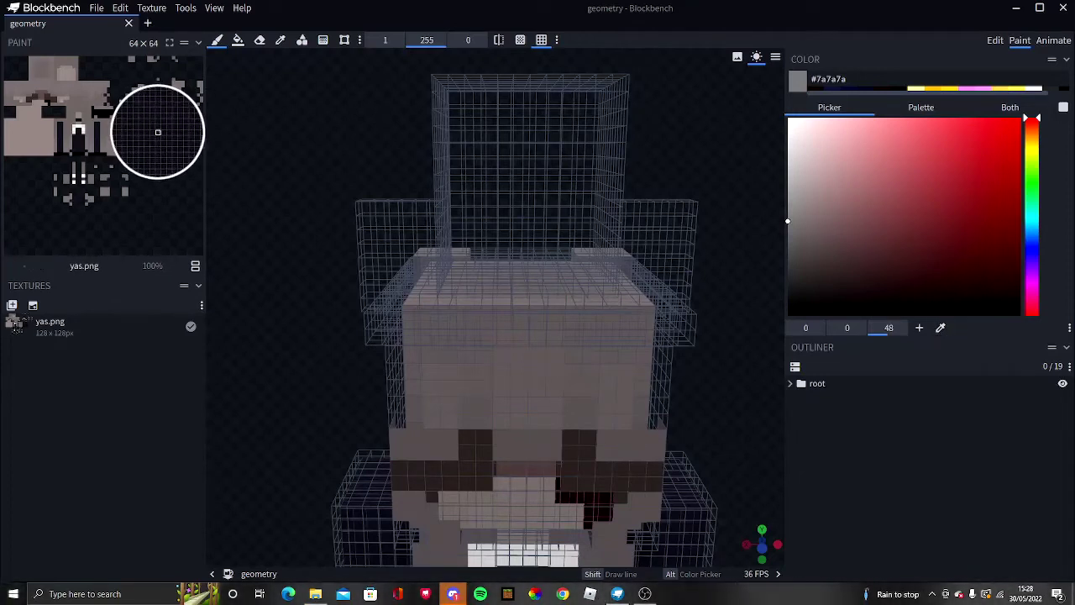
click(190, 125)
mouse_move(438, 197)
mouse_down()
mouse_move(560, 199)
mouse_move(446, 183)
mouse_move(563, 167)
mouse_up()
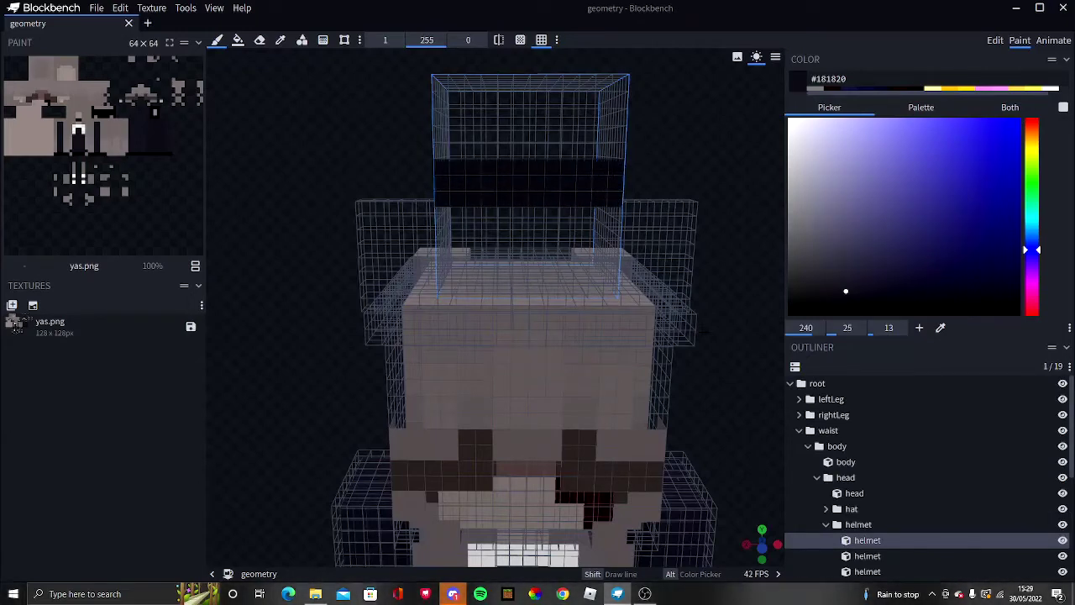
- Continue the dark three-pixel-high band across one side face of the tall helmet cube
drag(762, 546, 709, 539)
right_drag(521, 339, 616, 442)
scroll(581, 389, up, 3)
drag(389, 225, 590, 225)
mouse_move(580, 262)
mouse_down()
mouse_move(407, 262)
mouse_move(575, 243)
mouse_up()
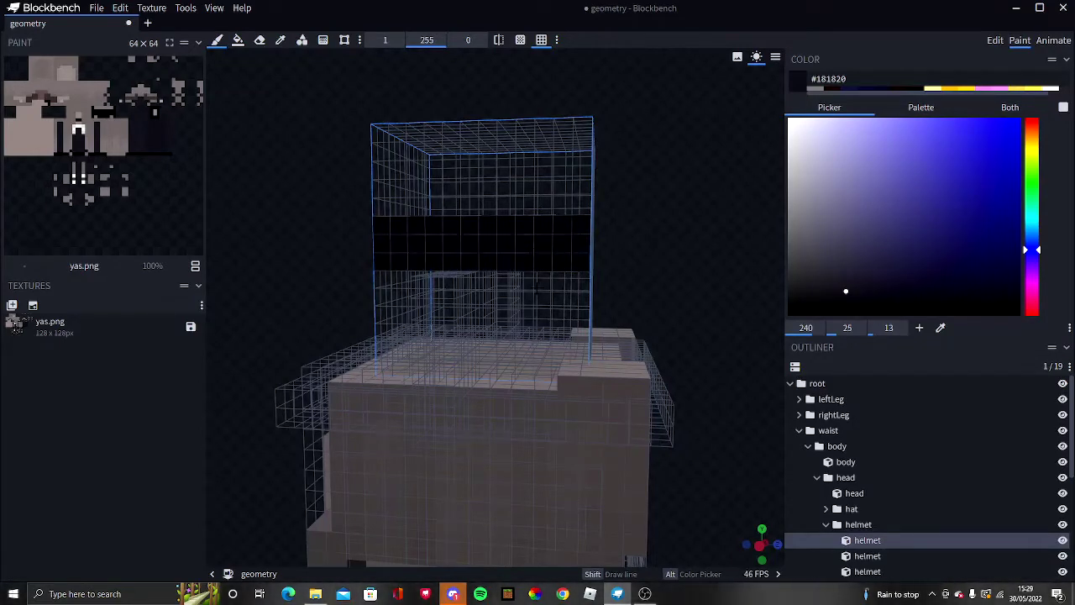
- Paint the dark three-pixel-high band across the back face of the tall helmet cube
mouse_move(754, 538)
mouse_down()
mouse_move(720, 525)
mouse_move(702, 545)
mouse_up()
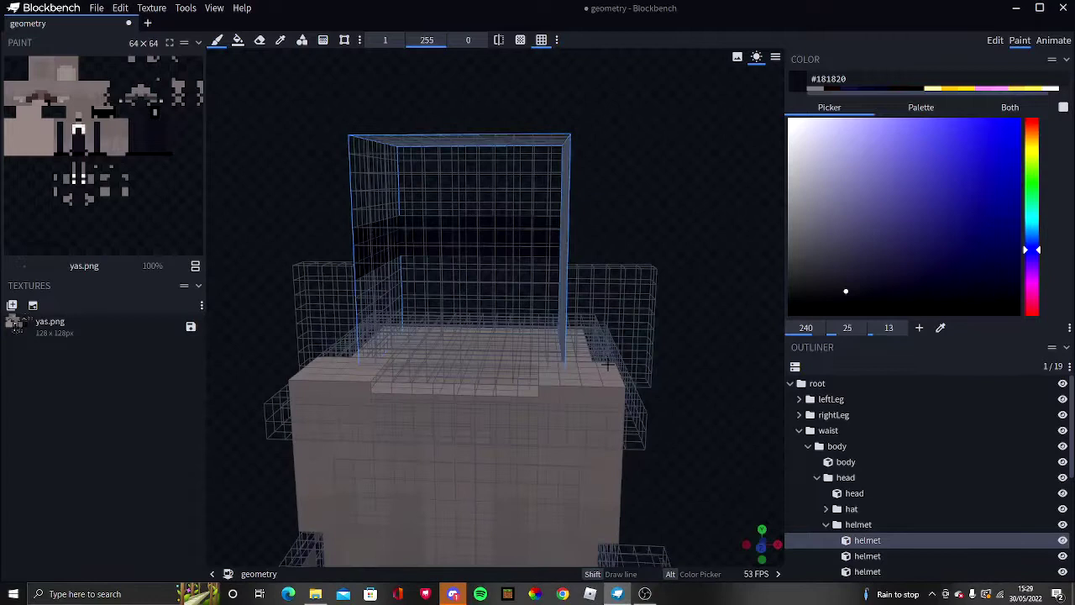
click(259, 41)
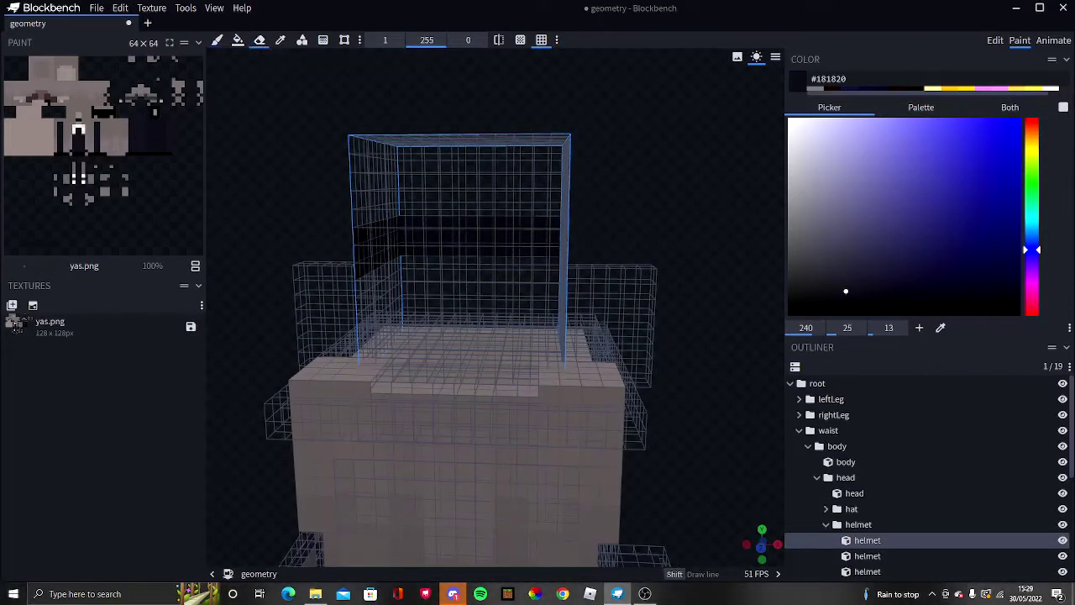
click(217, 40)
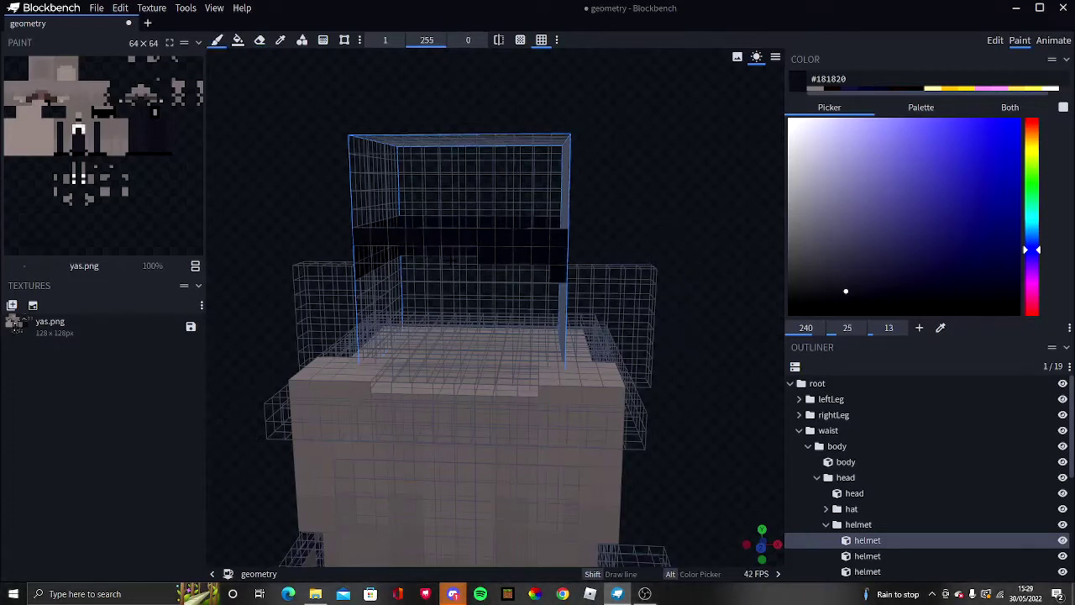
drag(374, 272, 515, 271)
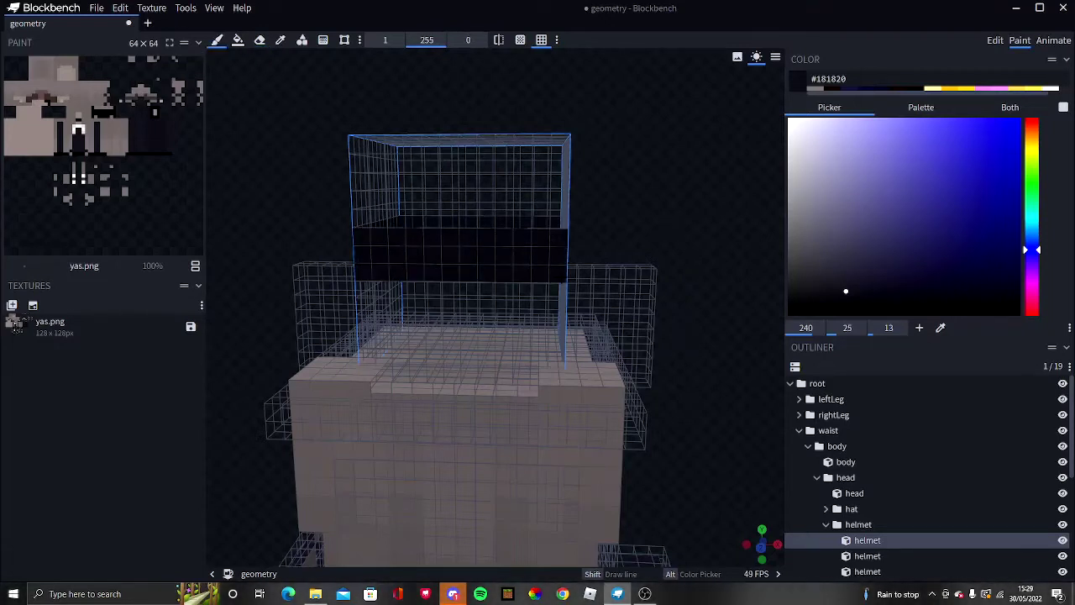
- Paint the dark band across the remaining side face so it wraps around the tall helmet cube
drag(750, 533, 706, 535)
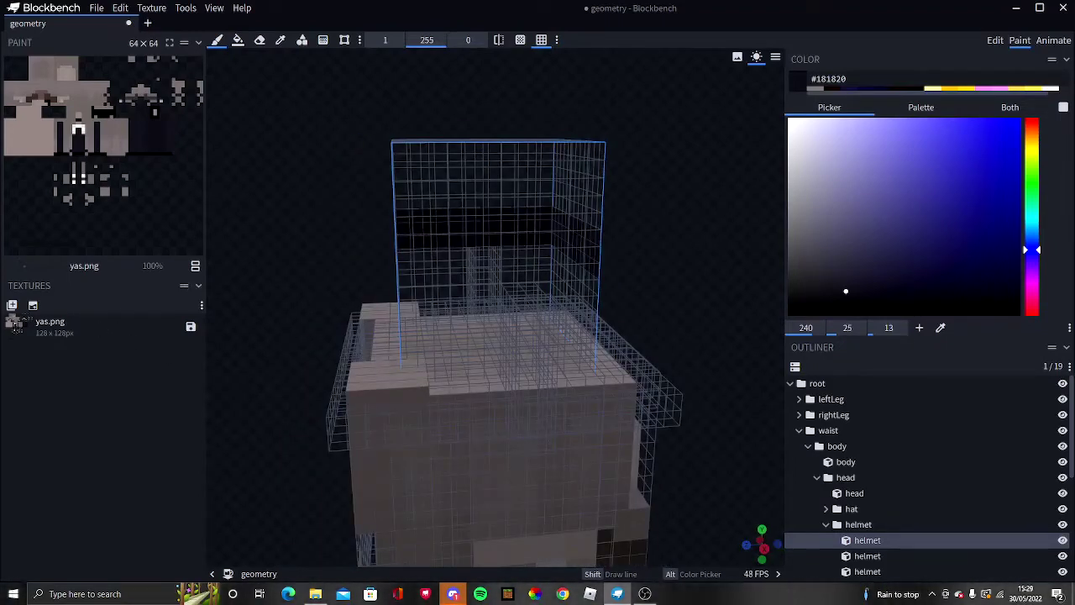
right_drag(496, 306, 563, 265)
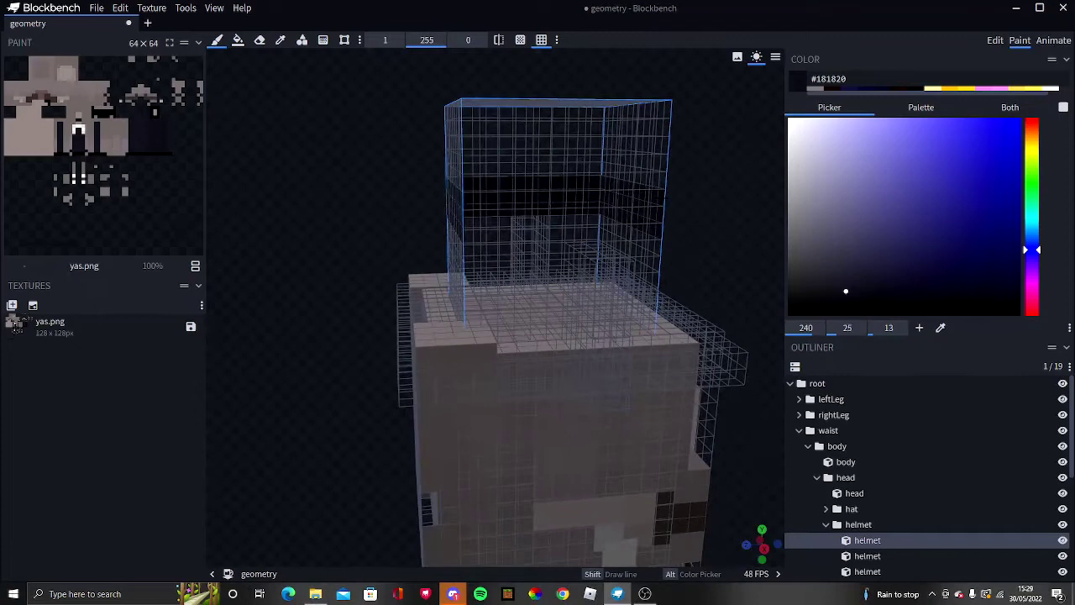
mouse_move(483, 220)
mouse_down()
mouse_move(664, 215)
mouse_move(582, 235)
mouse_move(479, 236)
mouse_up()
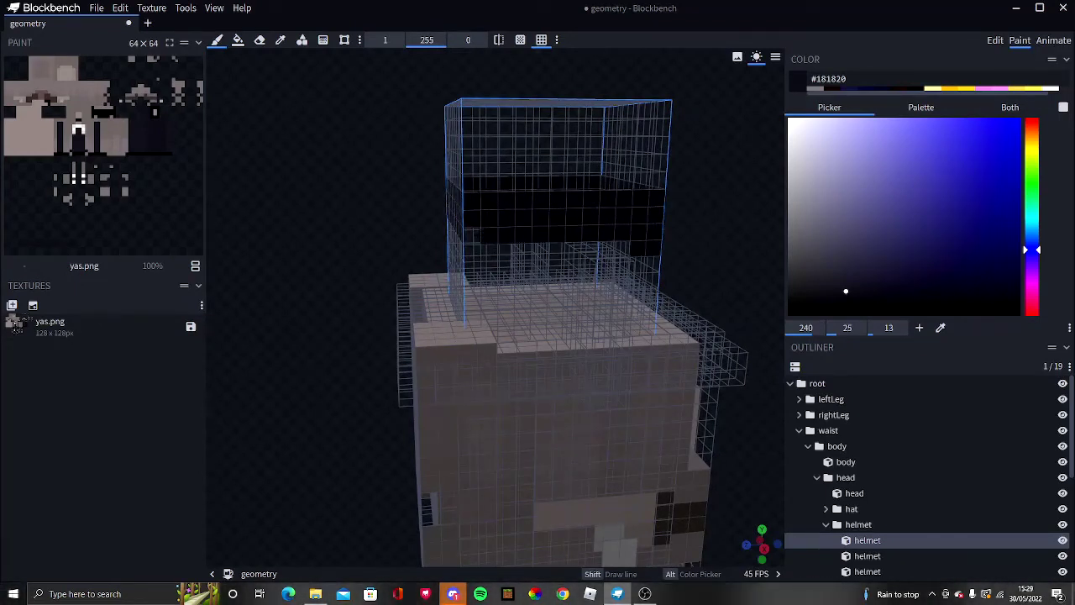
- Erase the stray dark pixels below the band on the last painted side of the helmet cube
drag(769, 549, 741, 551)
click(238, 40)
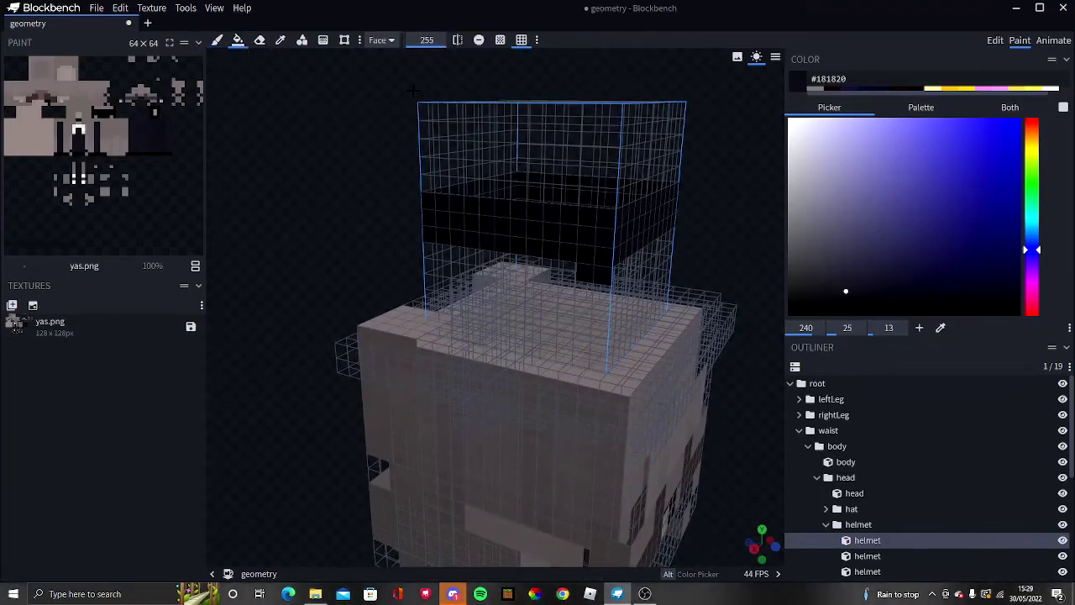
click(260, 42)
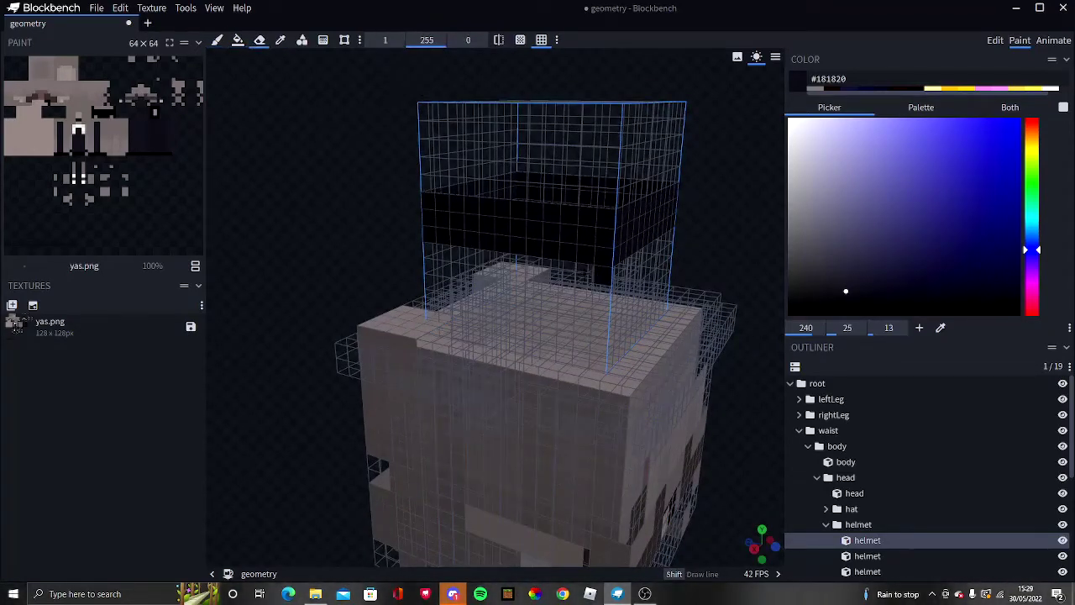
drag(765, 535, 664, 457)
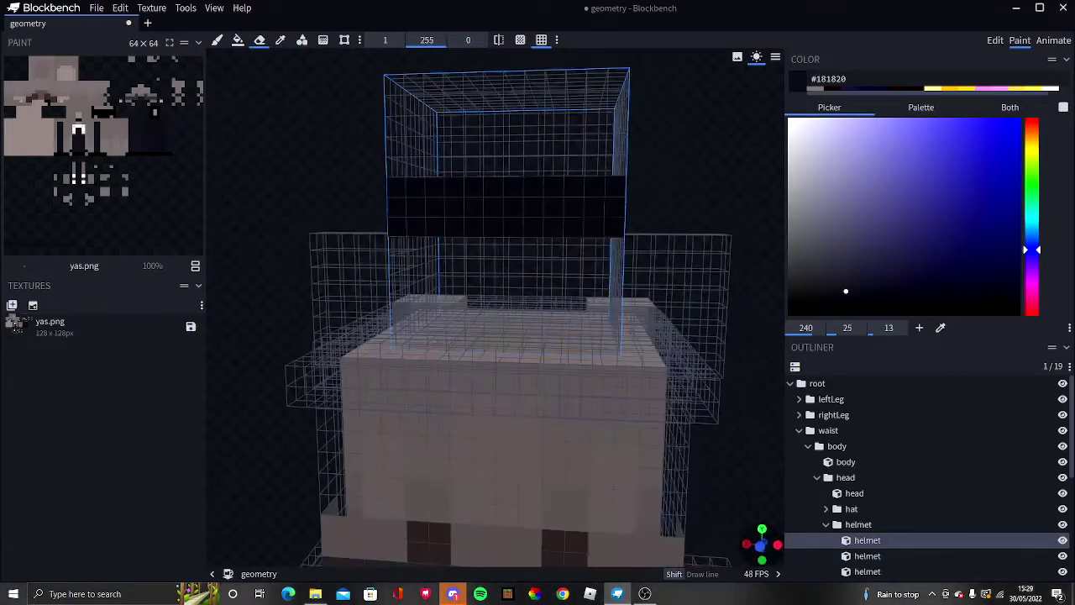
- Paint the crown's points on the helmet cube's front face: stepped dark pixels at both upper corners and a two-pixel-high centre peak above the band
click(217, 40)
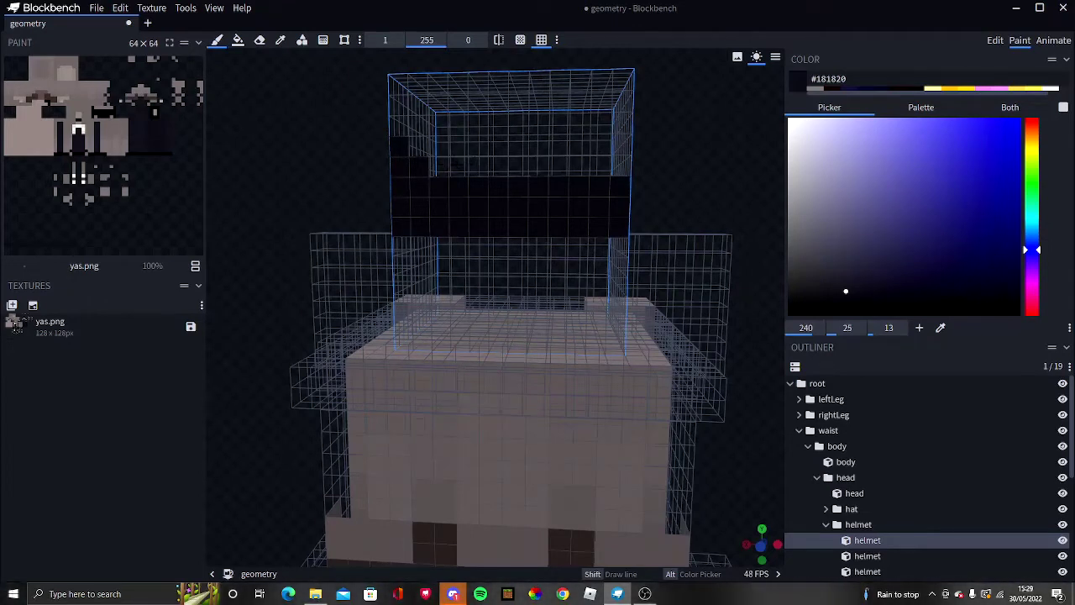
click(478, 166)
click(498, 166)
click(519, 165)
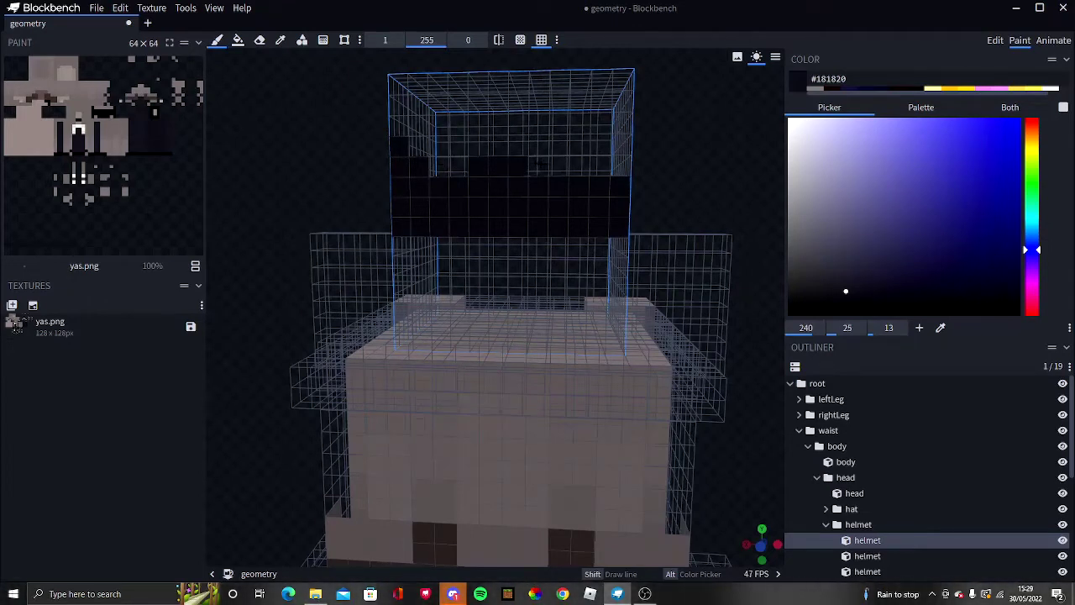
click(539, 165)
drag(499, 146, 518, 146)
drag(620, 163, 621, 146)
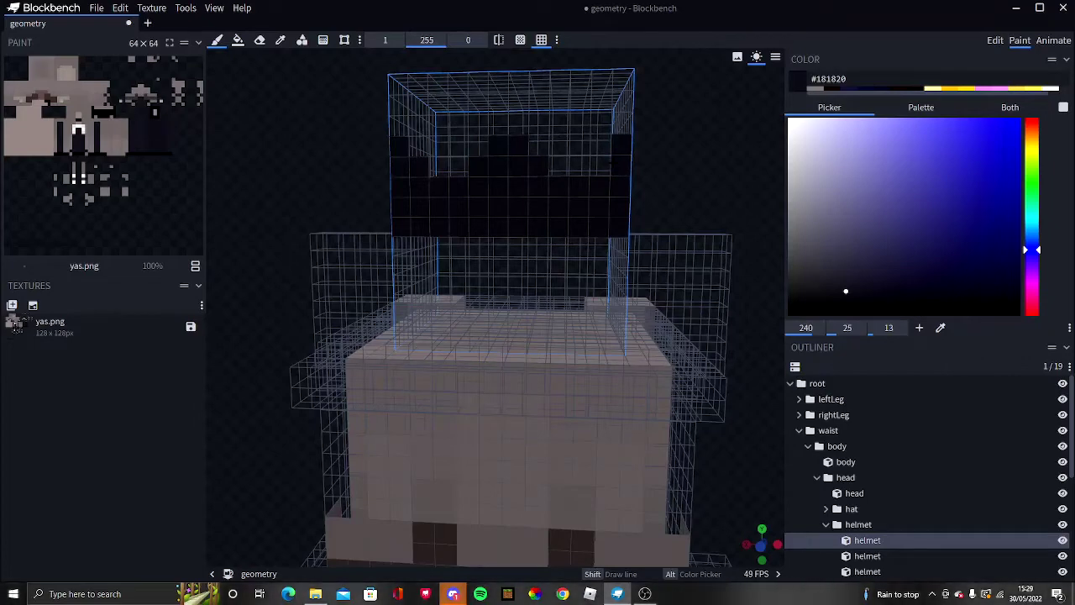
- Paint matching dark corner points and a stepped centre peak above the band on the adjacent side face of the tall helmet cube
drag(766, 535, 654, 535)
drag(387, 181, 387, 160)
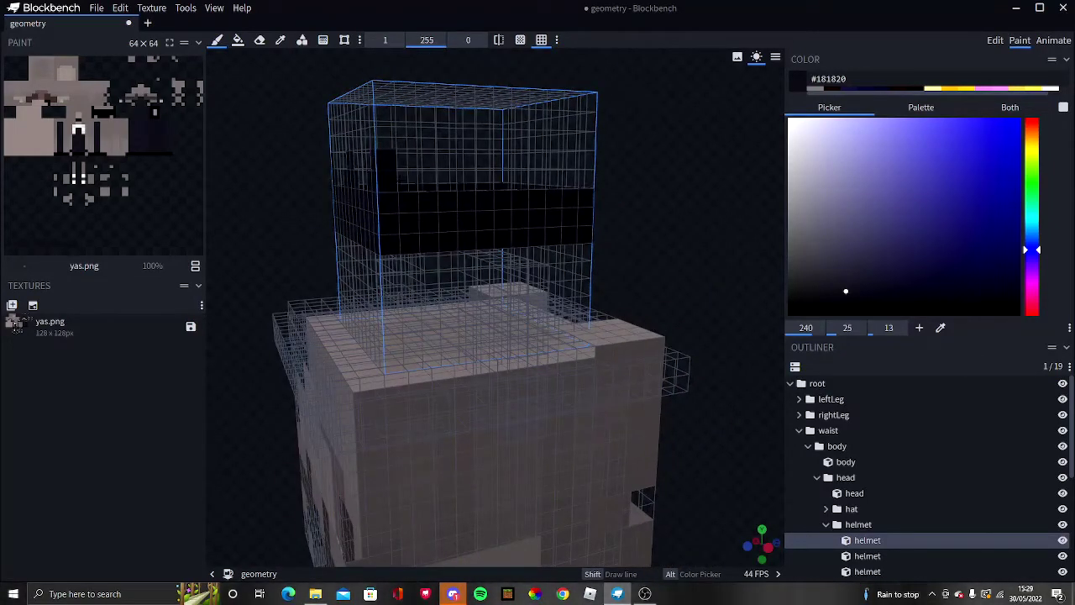
click(407, 181)
mouse_move(478, 179)
mouse_down()
mouse_move(527, 179)
mouse_move(503, 160)
mouse_up()
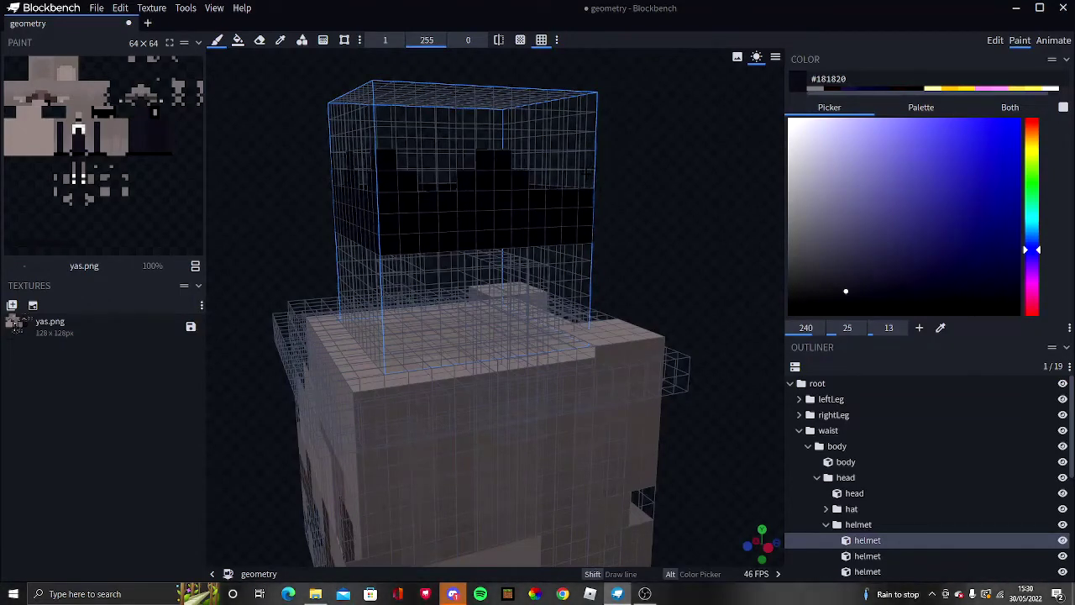
drag(587, 160, 587, 179)
click(571, 179)
- Paint the same stepped crown points above the band on the back and remaining side faces of the helmet cube
drag(735, 508, 602, 519)
mouse_move(397, 157)
mouse_down()
mouse_move(397, 171)
mouse_move(414, 171)
mouse_up()
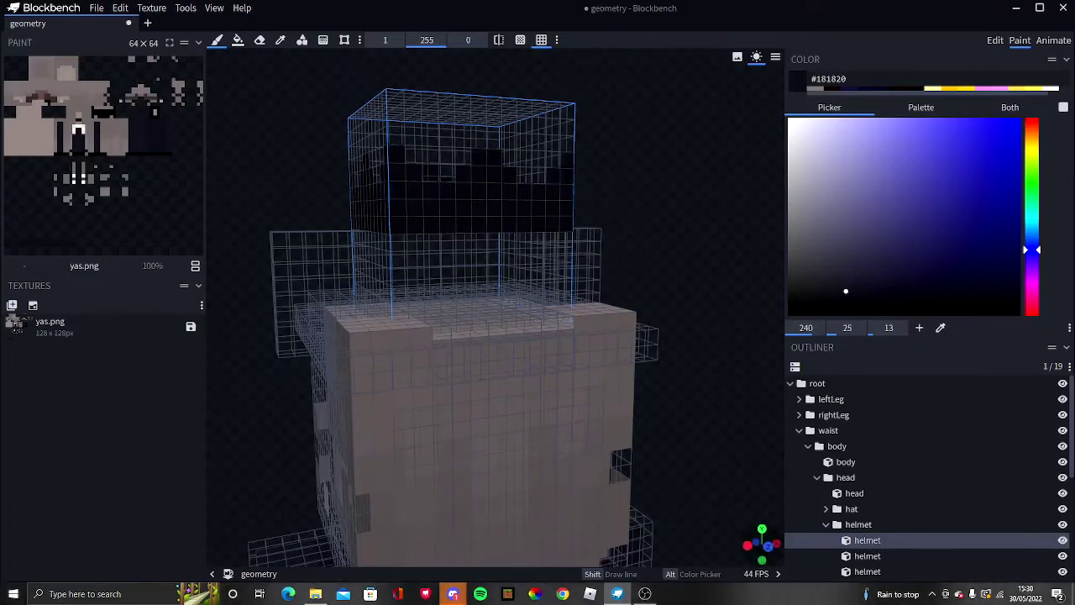
mouse_move(341, 167)
mouse_down()
mouse_move(460, 170)
mouse_move(476, 159)
mouse_move(473, 171)
mouse_move(572, 171)
mouse_move(572, 155)
mouse_up()
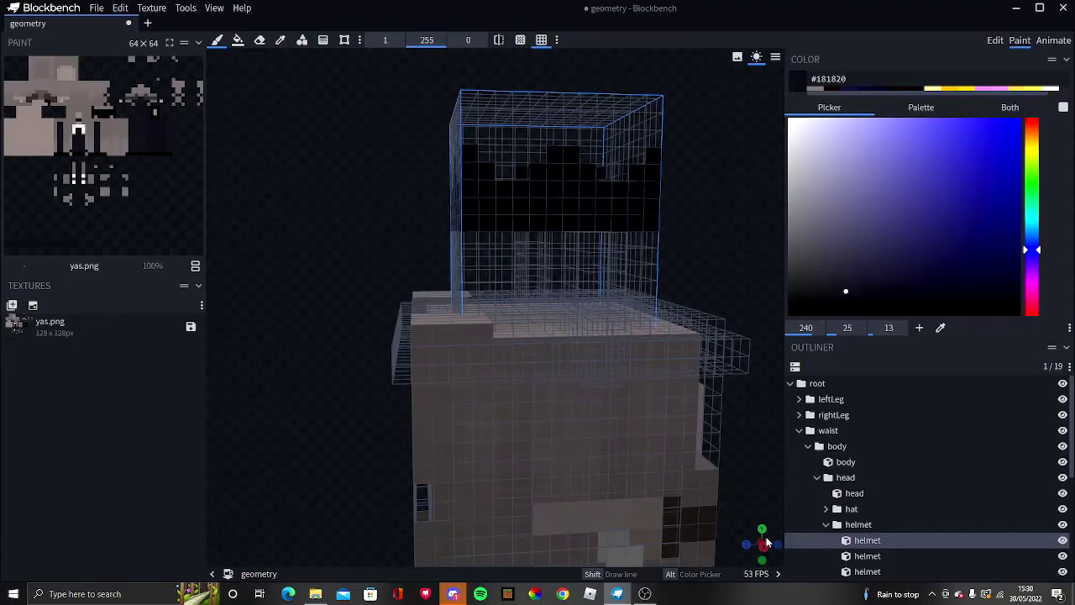
- Save the painted yas.png texture and close the geometry model
drag(766, 542, 714, 542)
scroll(368, 151, down, 5)
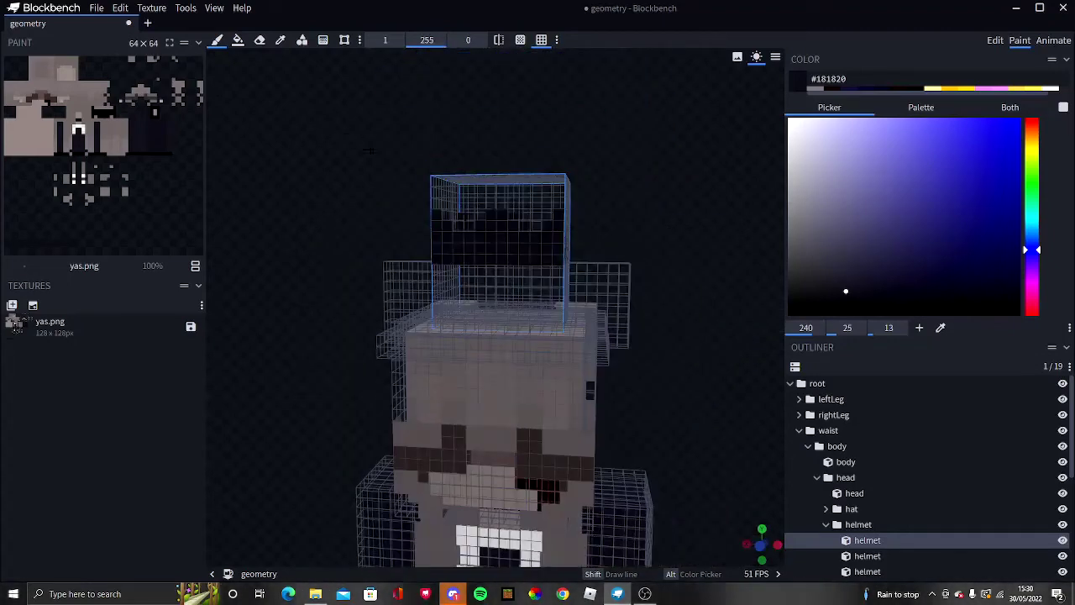
right_drag(368, 152, 349, 81)
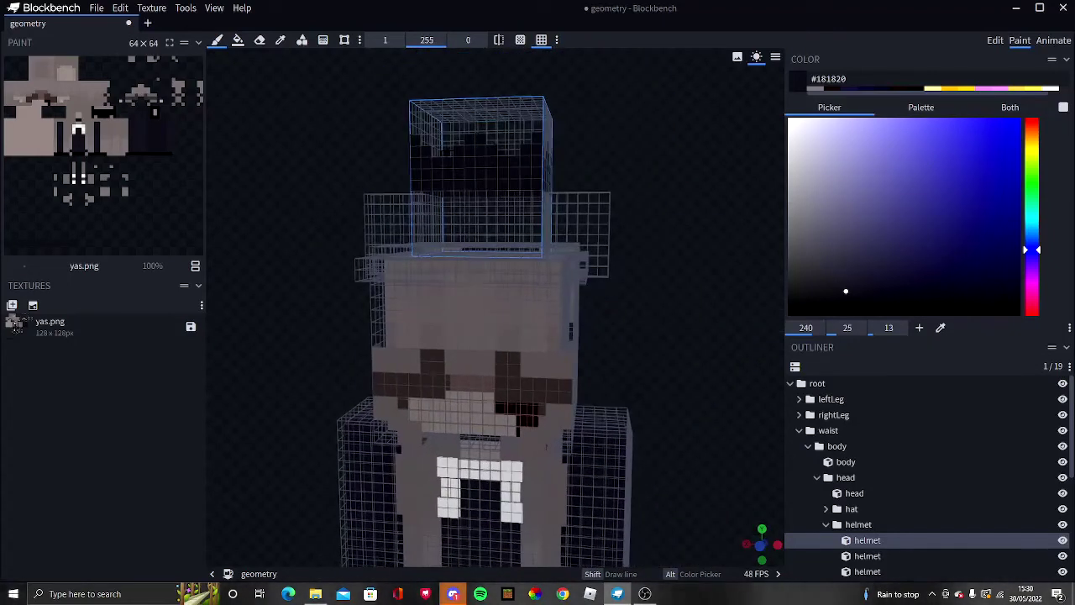
click(191, 327)
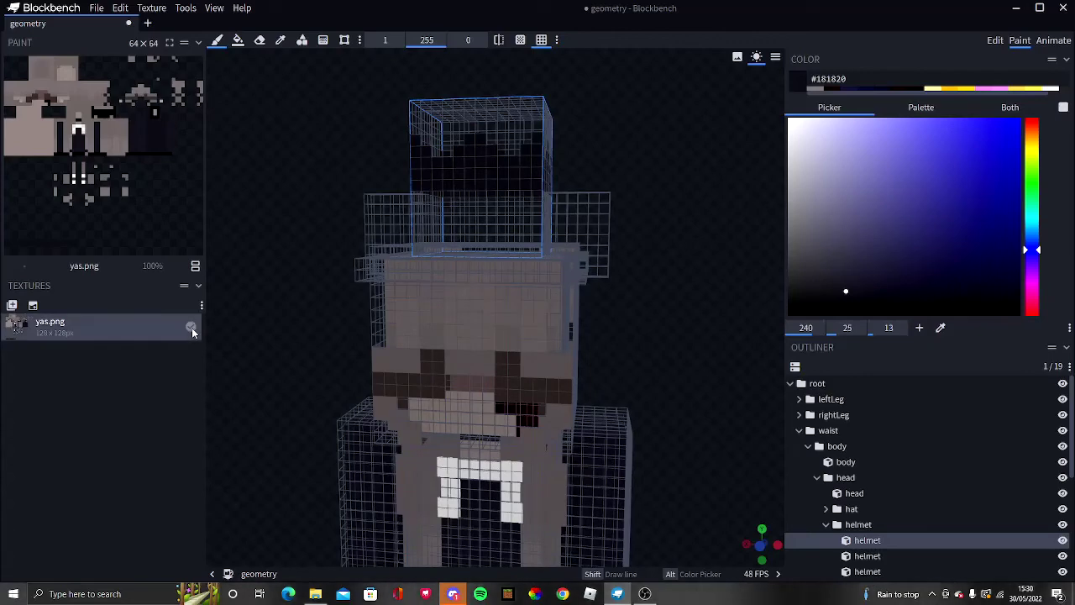
click(130, 23)
click(564, 299)
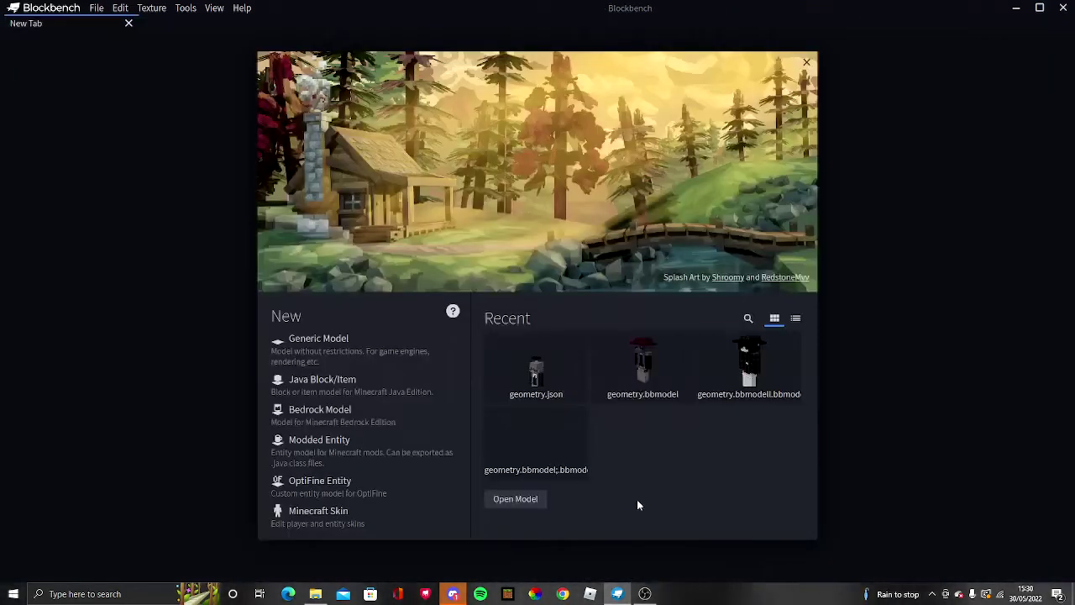
- Reopen the recent geometry.json and import its PawsAndClaws Tuxedocat model, searching for "tux"
click(525, 354)
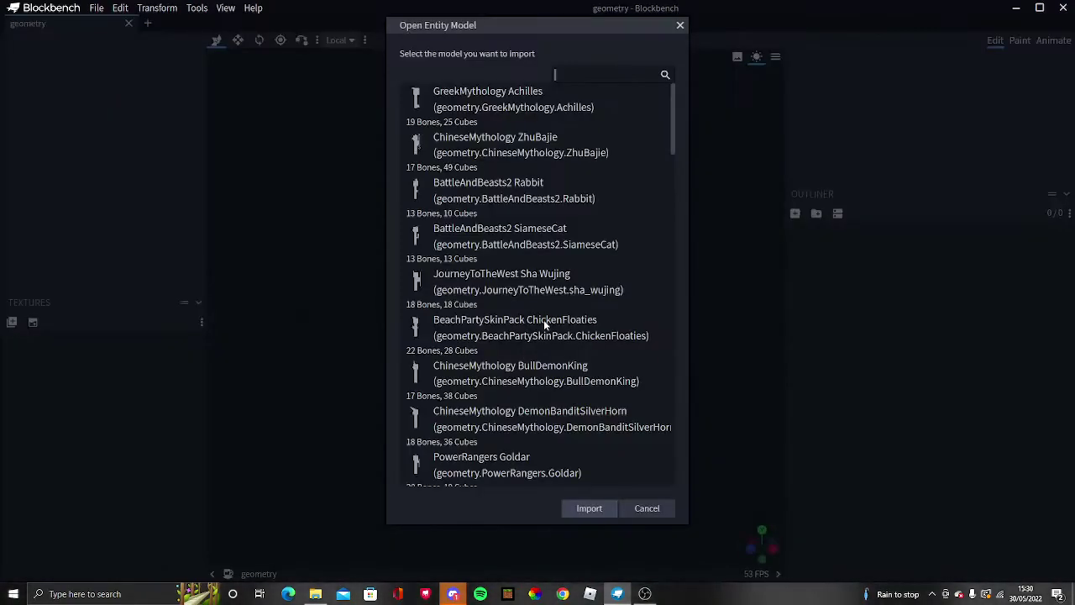
text(tux)
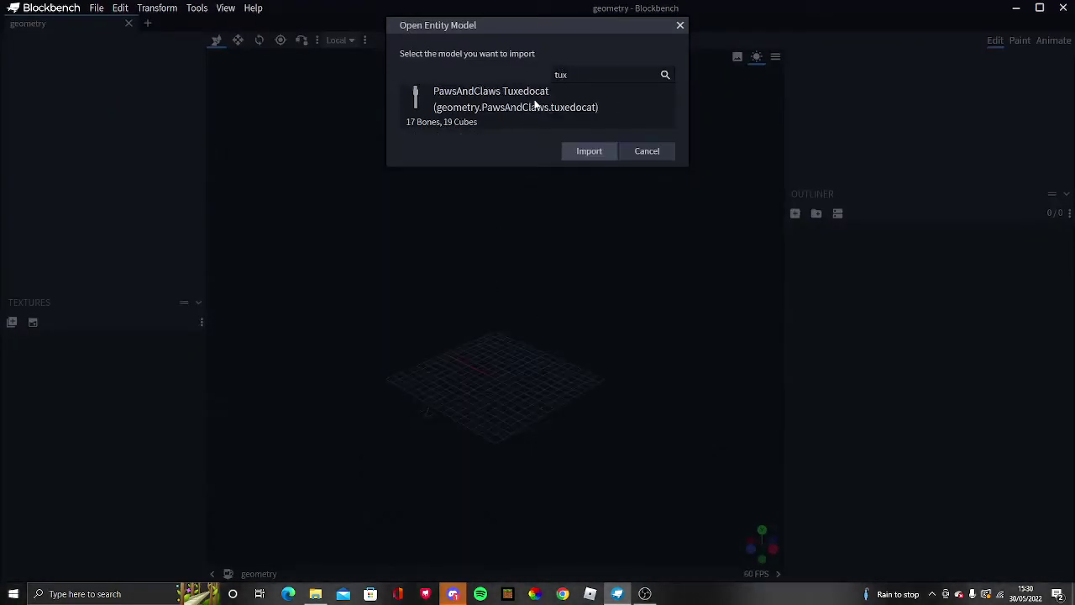
click(534, 101)
click(589, 154)
- Load yas.png from the desktop as the model's texture and view the whole textured character from the front in the maximized window
drag(693, 8, 774, 20)
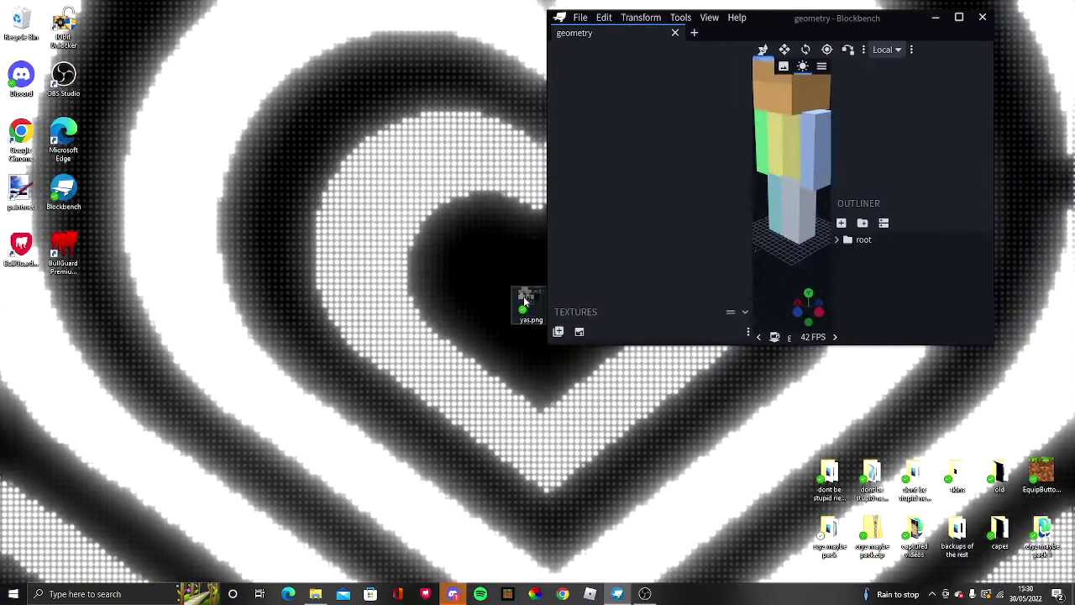
drag(524, 300, 608, 265)
click(959, 17)
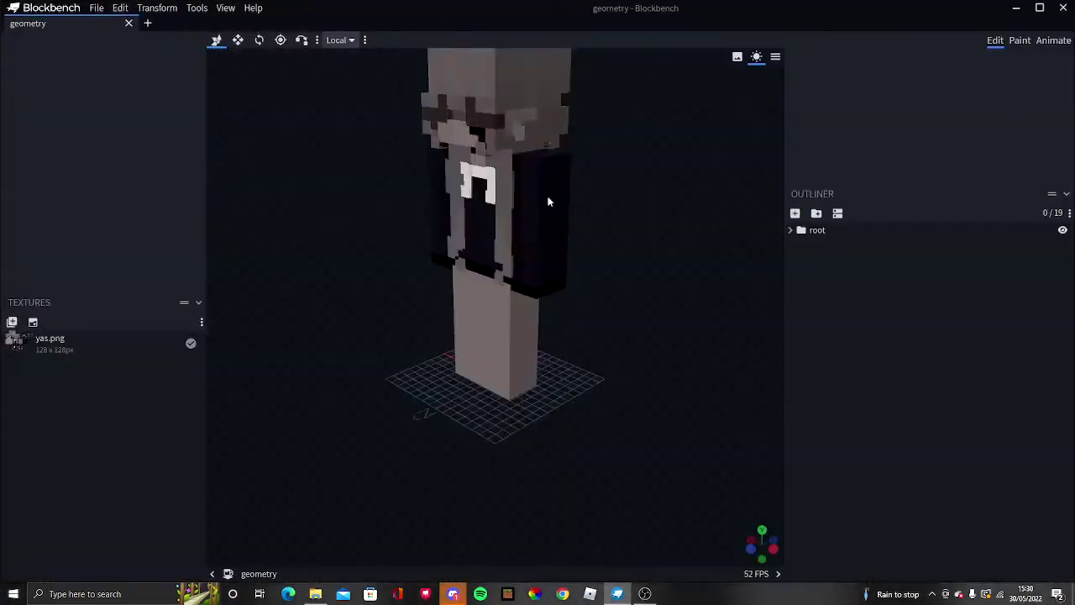
scroll(619, 337, down, 4)
mouse_move(763, 549)
mouse_down()
mouse_move(778, 549)
mouse_move(734, 549)
mouse_move(770, 546)
mouse_move(760, 545)
mouse_up()
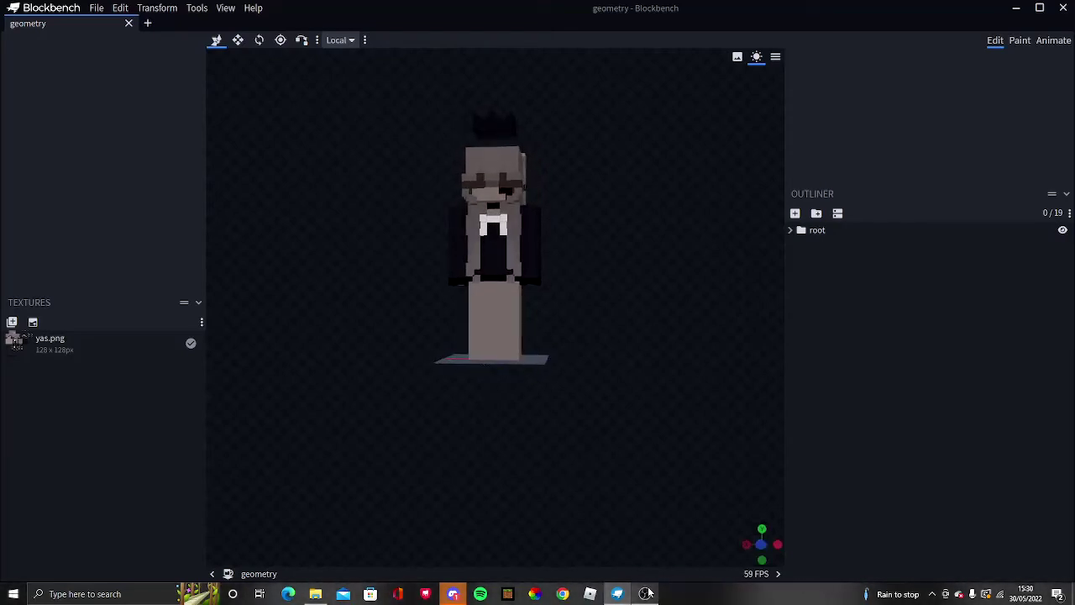